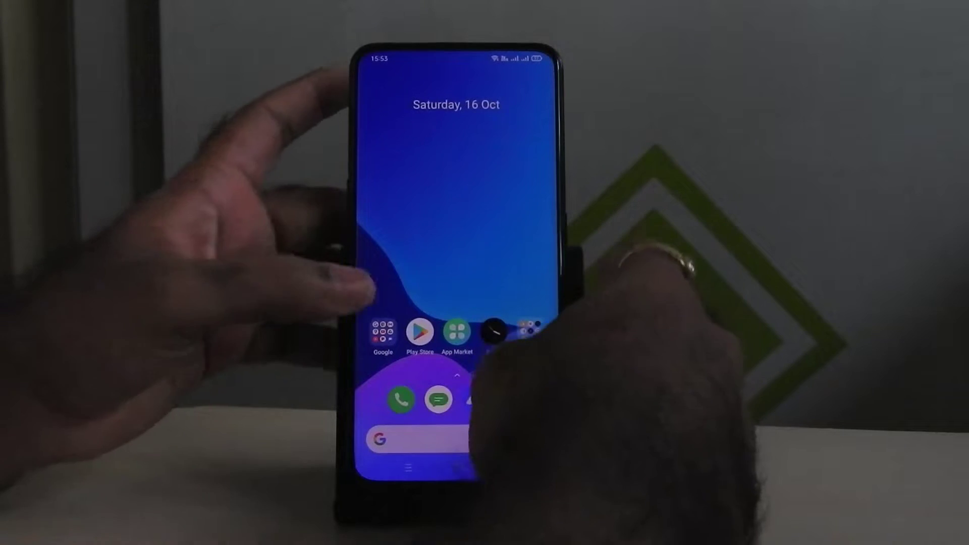
- Check the current build RMX1901EX_11_F.02 under Settings > About phone > Version
drag(470, 424, 469, 228)
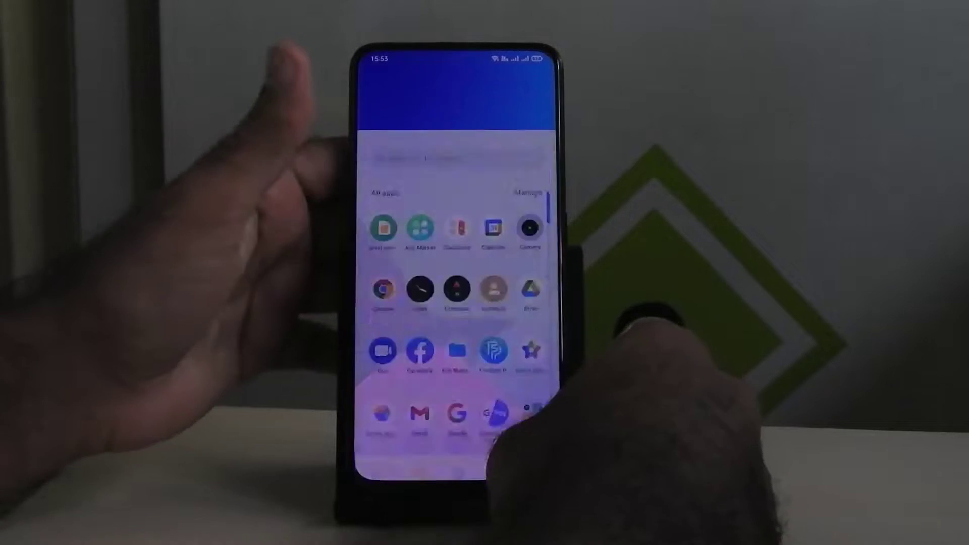
scroll(458, 303, down, 5)
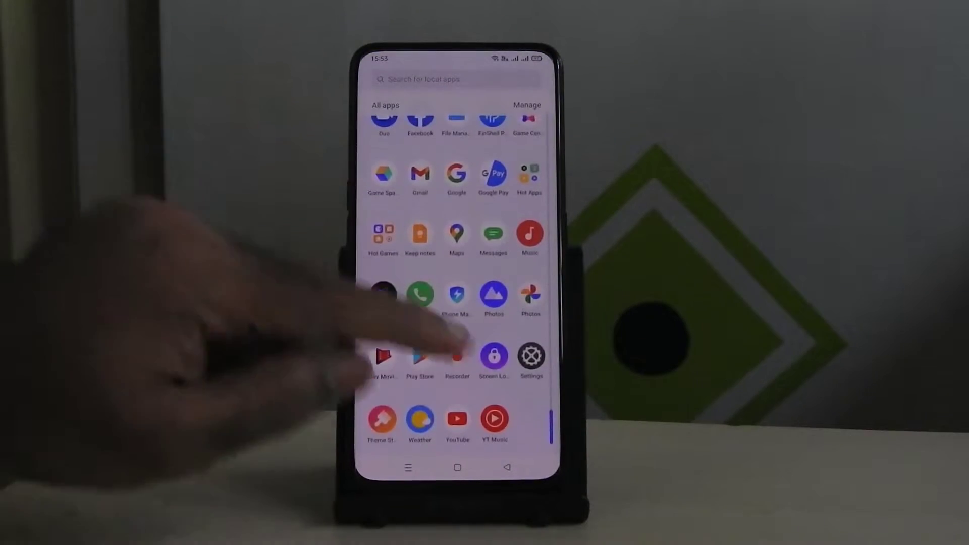
click(534, 356)
scroll(458, 303, down, 5)
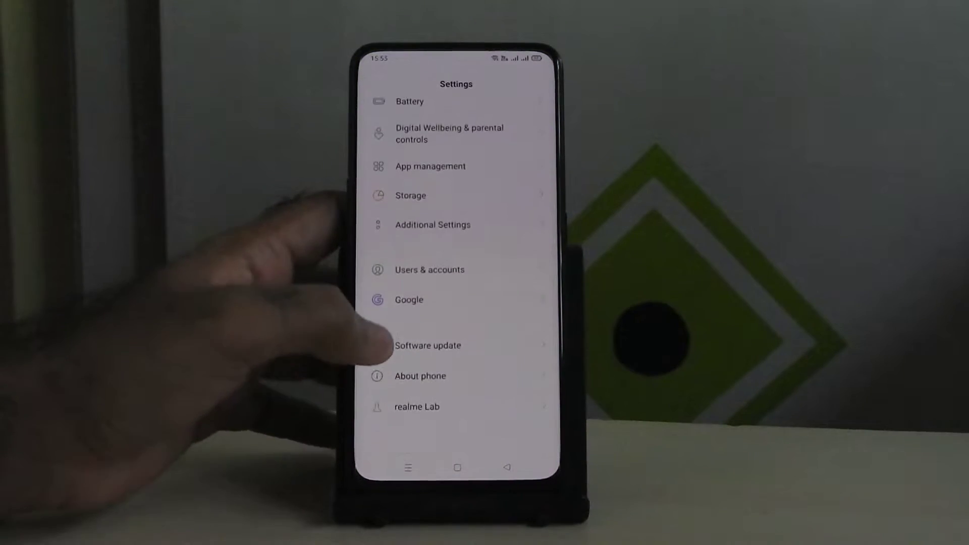
click(420, 375)
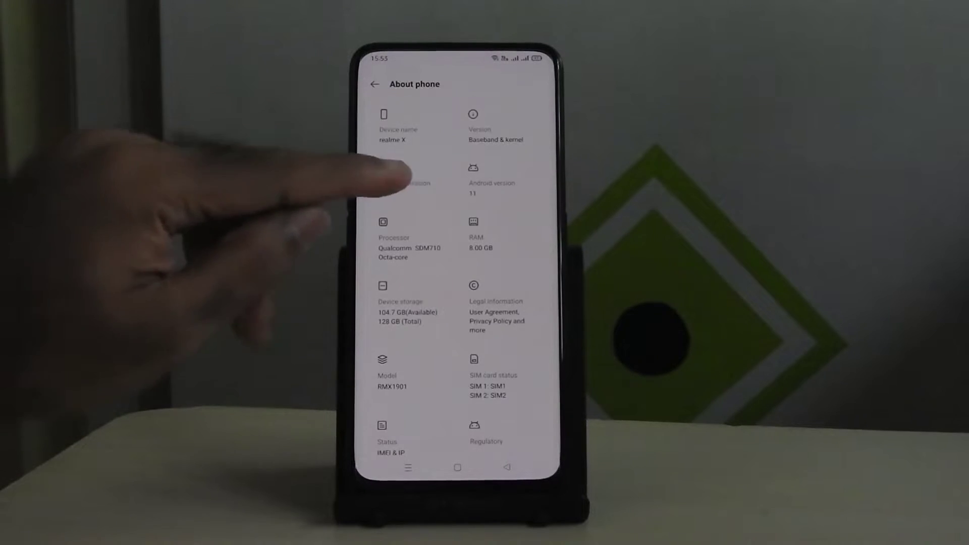
click(489, 129)
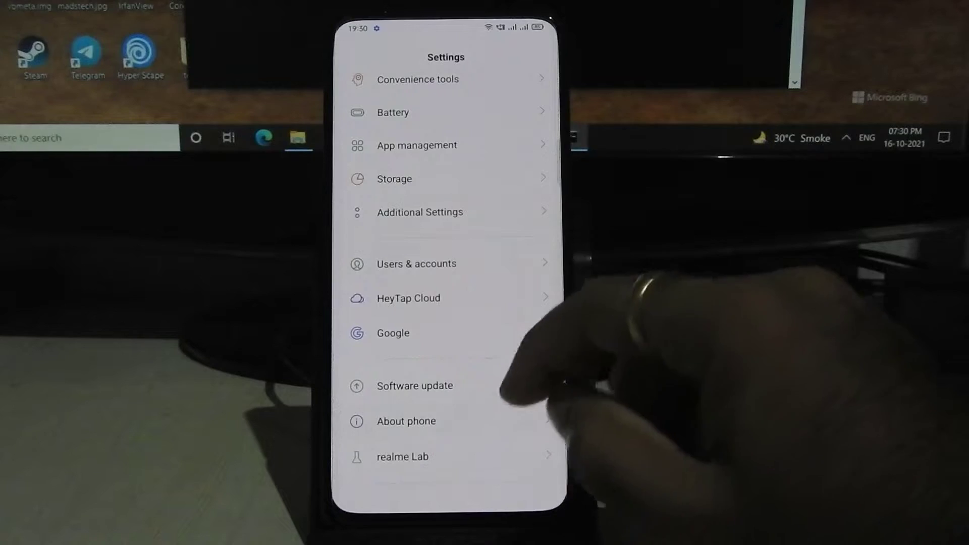
- Recheck the version details, then find the 3.28 GB firmware .ozip in Downloads
click(500, 421)
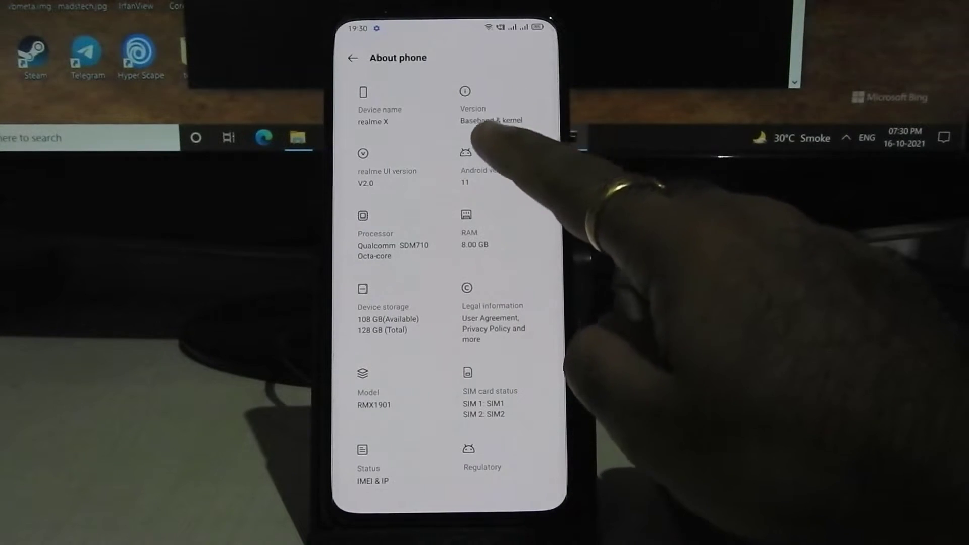
click(493, 103)
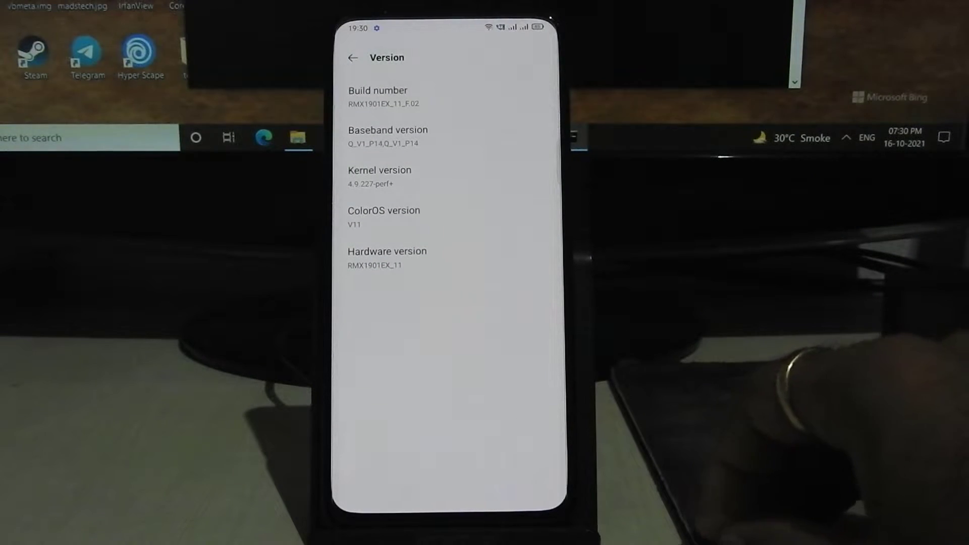
mouse_move(486, 507)
mouse_down()
mouse_move(454, 422)
mouse_move(503, 227)
mouse_up()
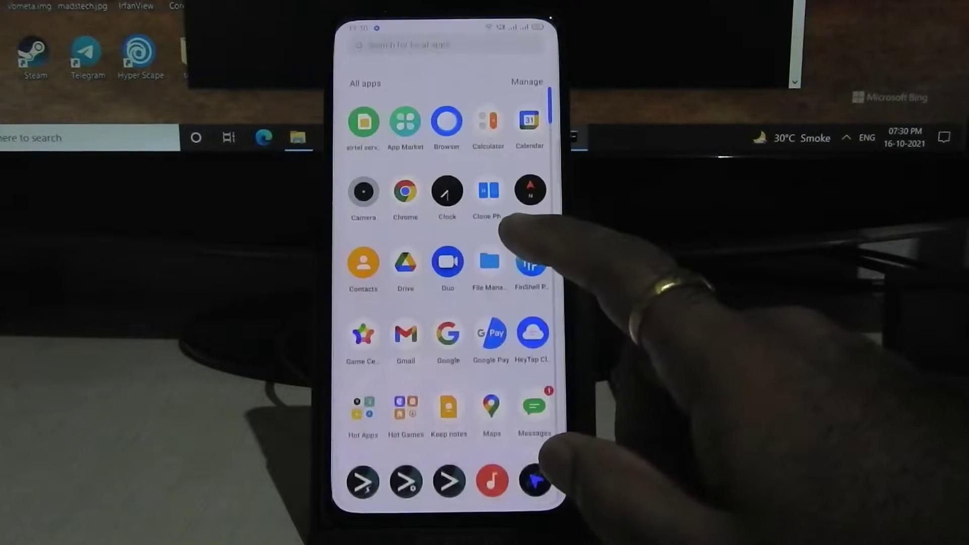
click(489, 261)
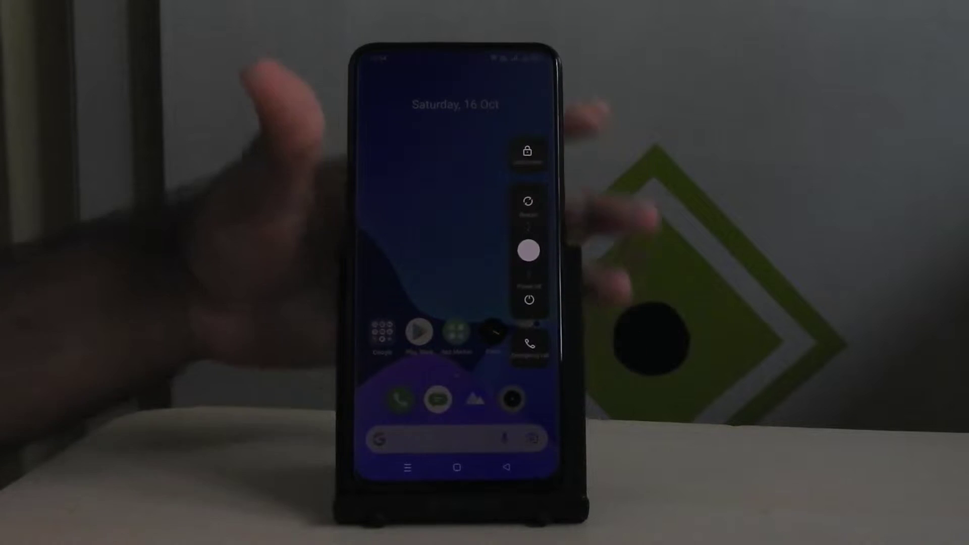
- Drag the power-off slider down to shut the Realme X off
drag(530, 247, 529, 298)
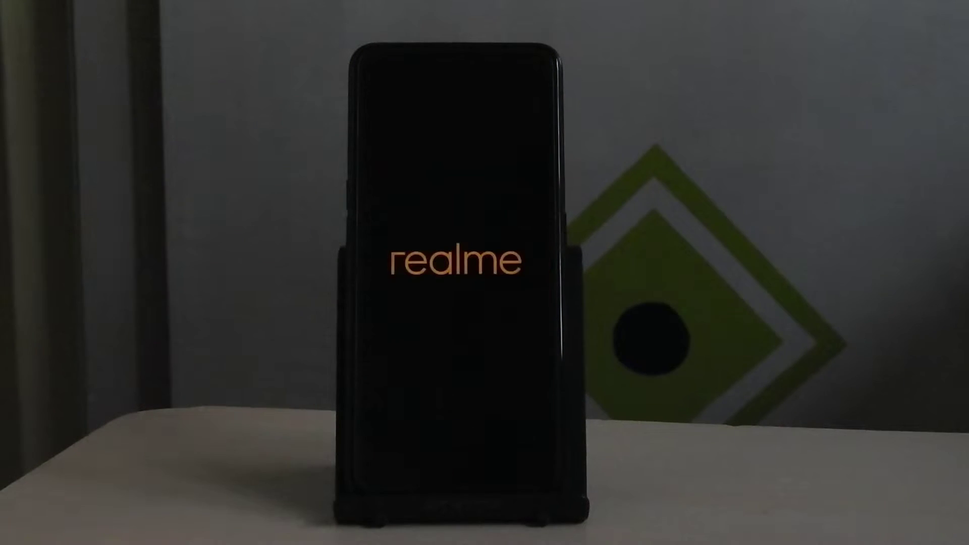